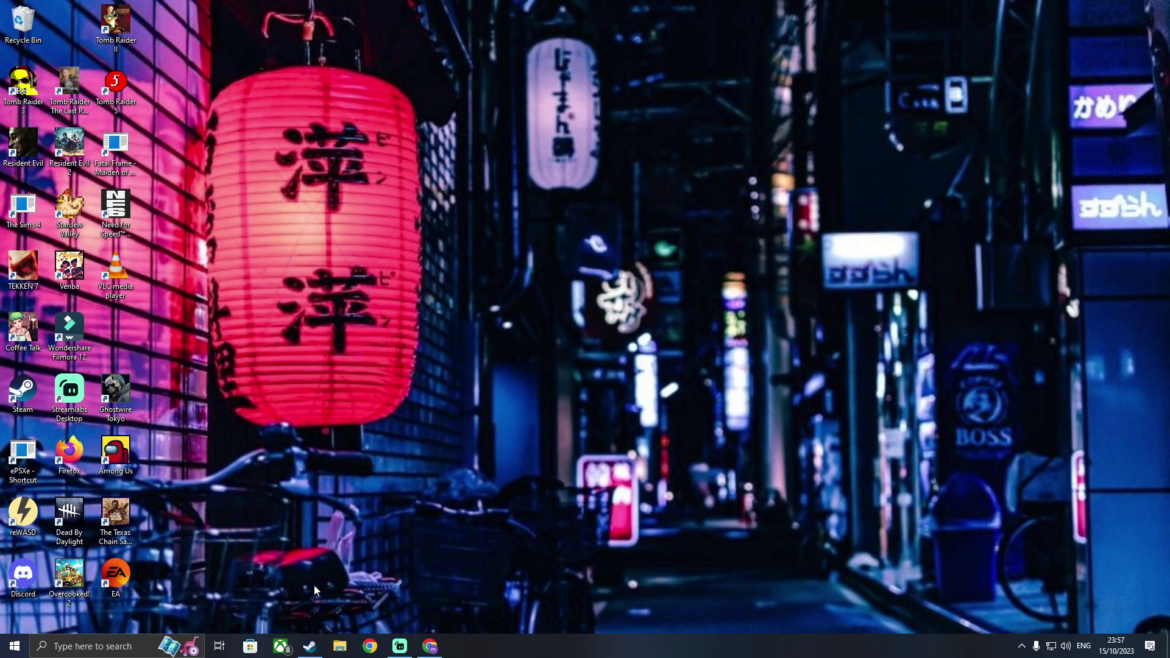
Install Tomb Raider I from its Steam library page to Local Drive (C:)
{"action": "left_click", "coordinate": [310, 647]}
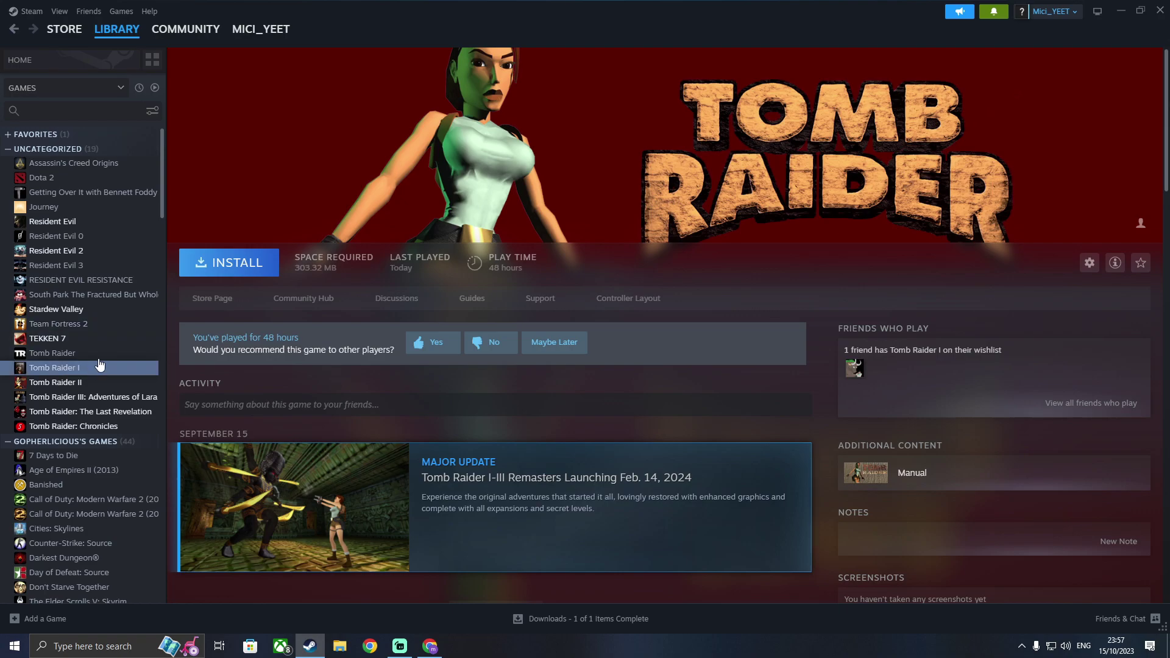
{"action": "left_click", "coordinate": [218, 265]}
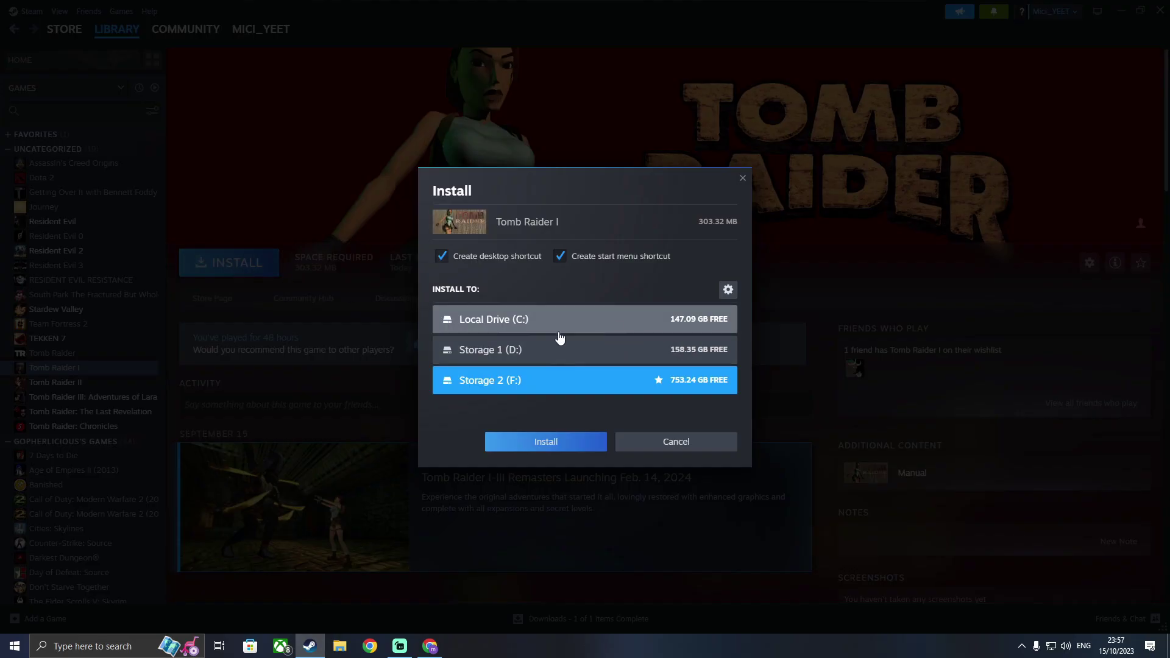
{"action": "left_click", "coordinate": [532, 333]}
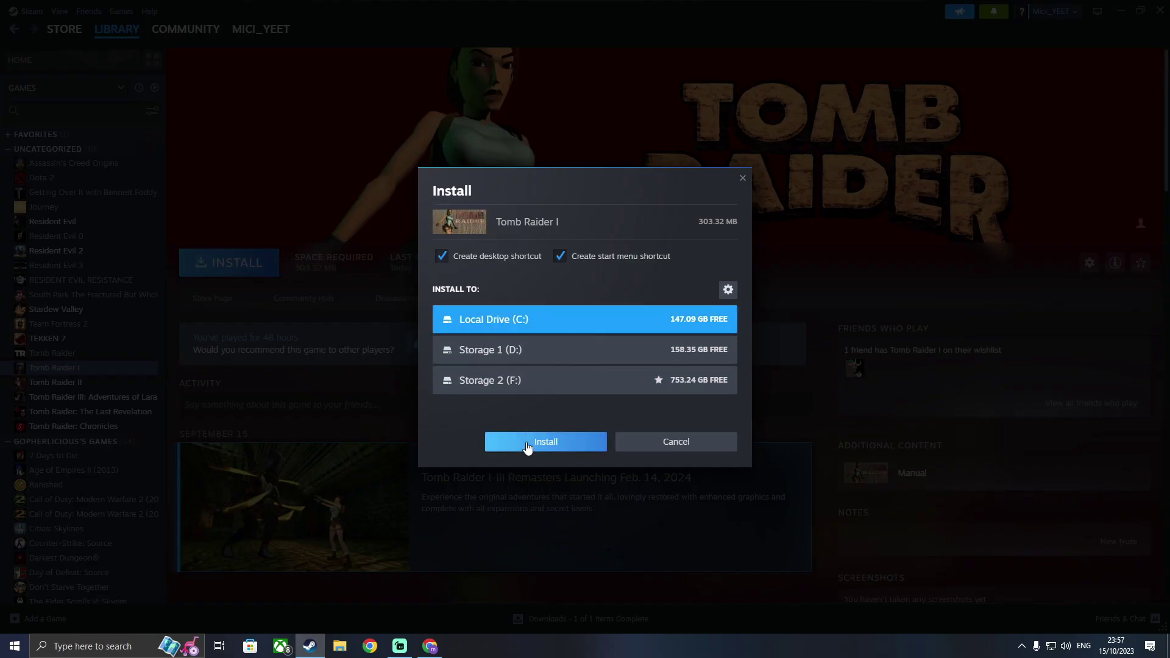
{"action": "left_click", "coordinate": [527, 446]}
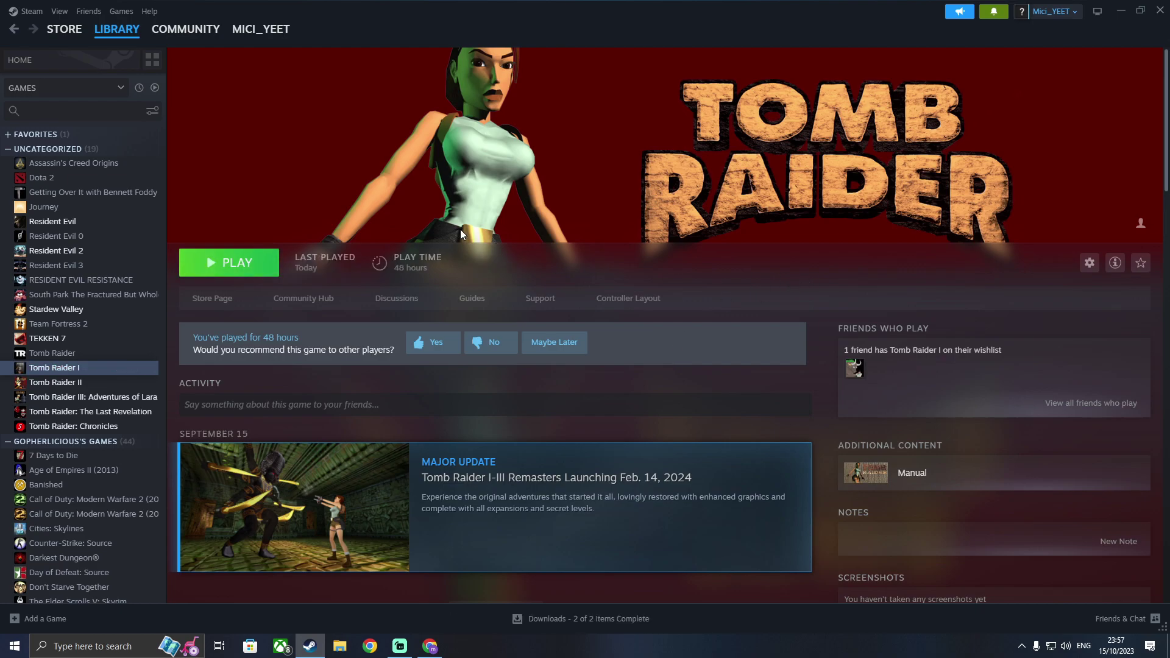
Launch Tomb Raider I with PLAY from its Steam library page
{"action": "left_click", "coordinate": [235, 263]}
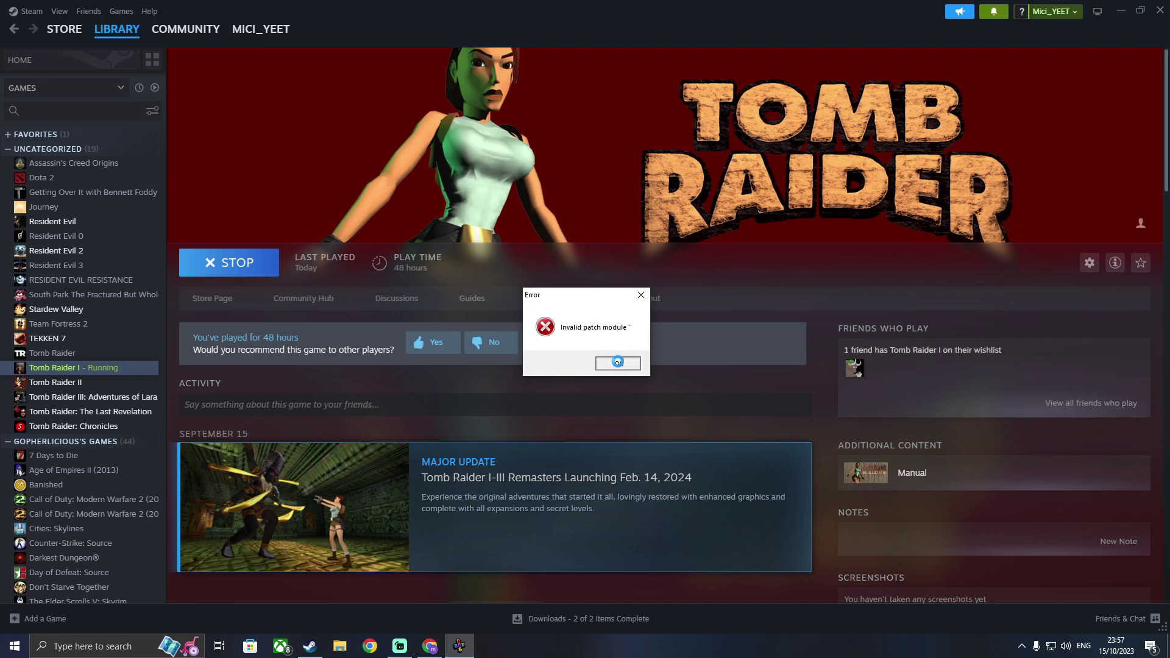
Dismiss the error and open the Steam Community 'tomb raider 1 automated fix' guide in maximized Chrome
{"action": "left_click", "coordinate": [618, 363]}
{"action": "left_click", "coordinate": [430, 646]}
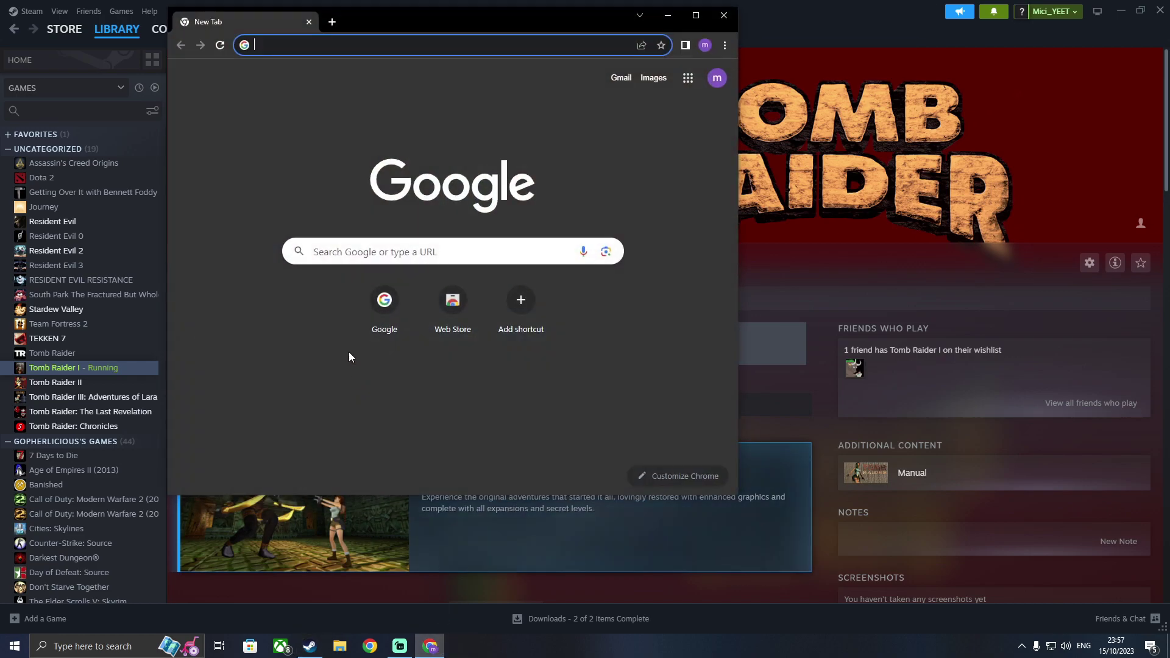
{"action": "left_click", "coordinate": [307, 54]}
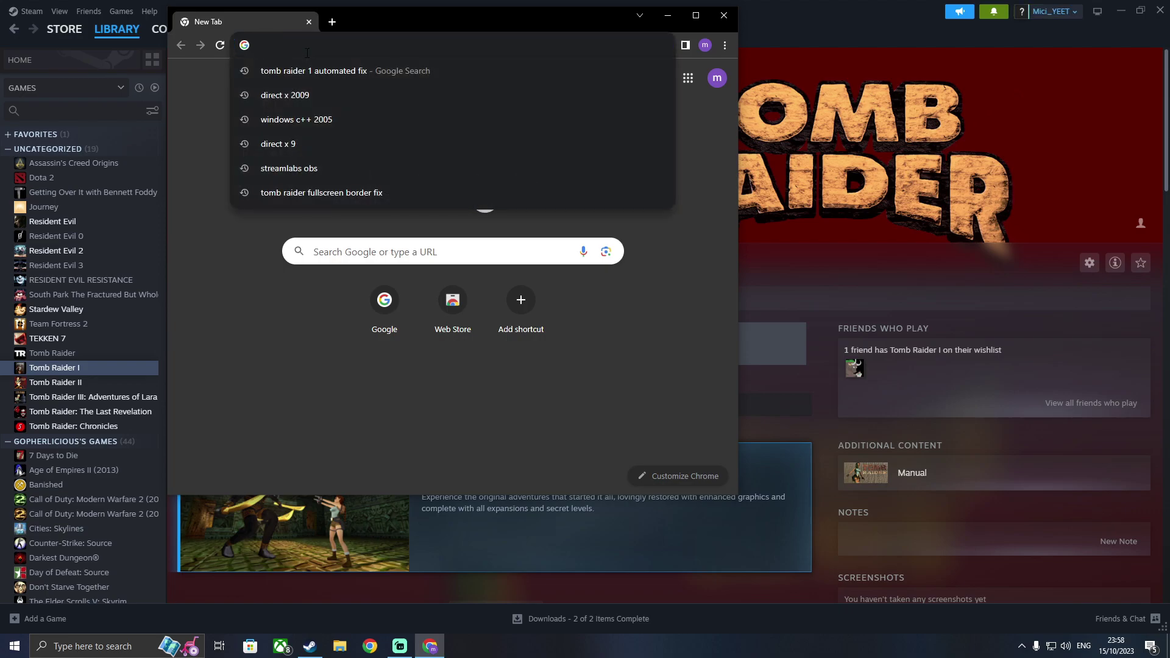
{"action": "left_click", "coordinate": [301, 70]}
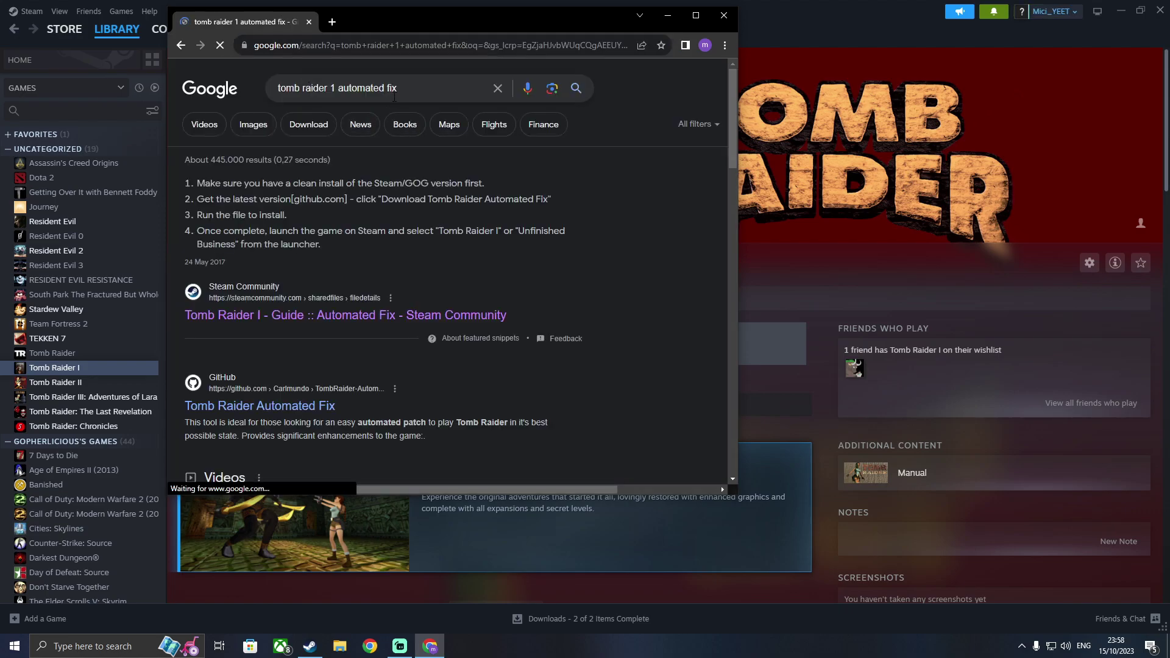
{"action": "left_click", "coordinate": [235, 316]}
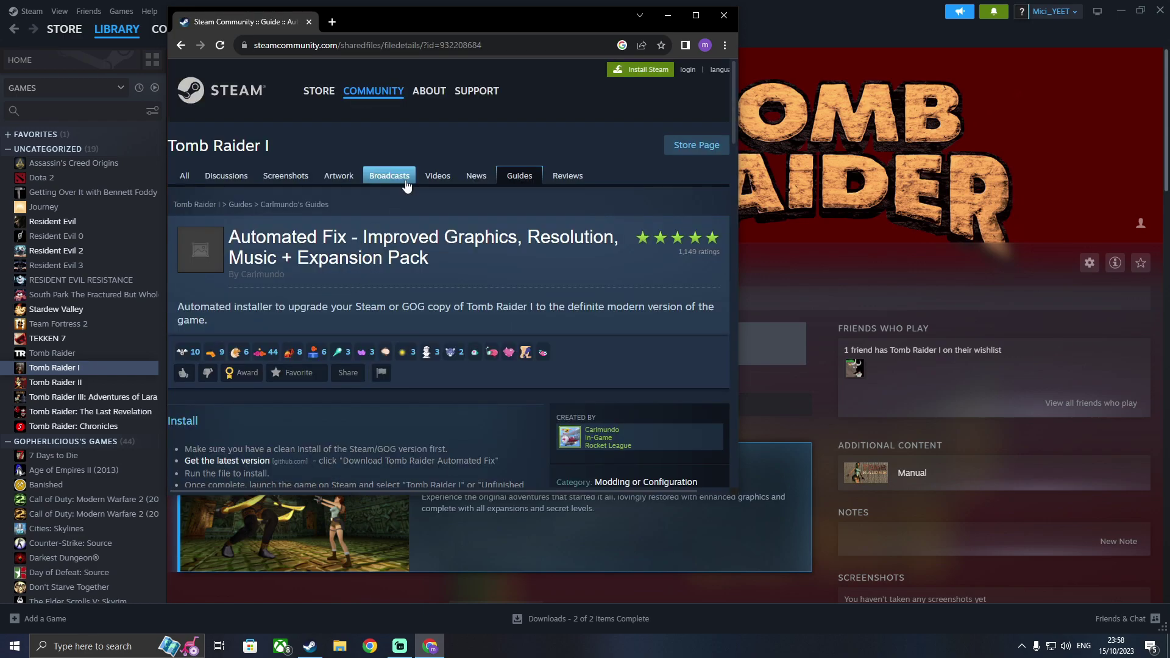
{"action": "left_click", "coordinate": [696, 14]}
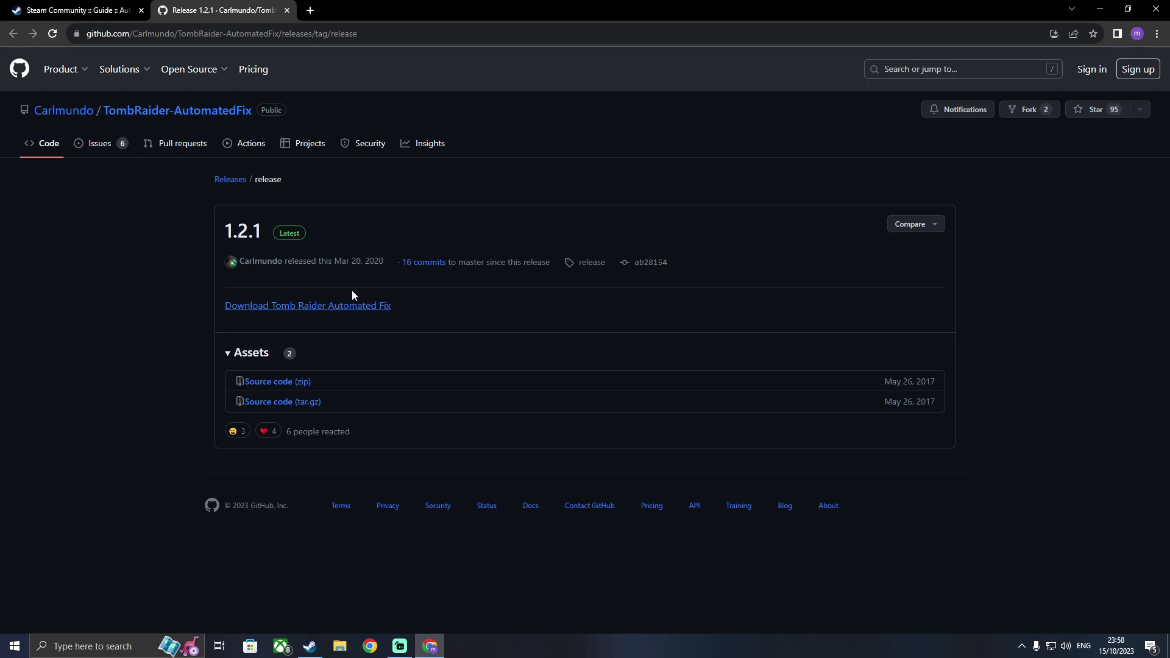
Download the Automated Fix 1.2.1 installer from Google Drive despite the warning
{"action": "left_click", "coordinate": [340, 308]}
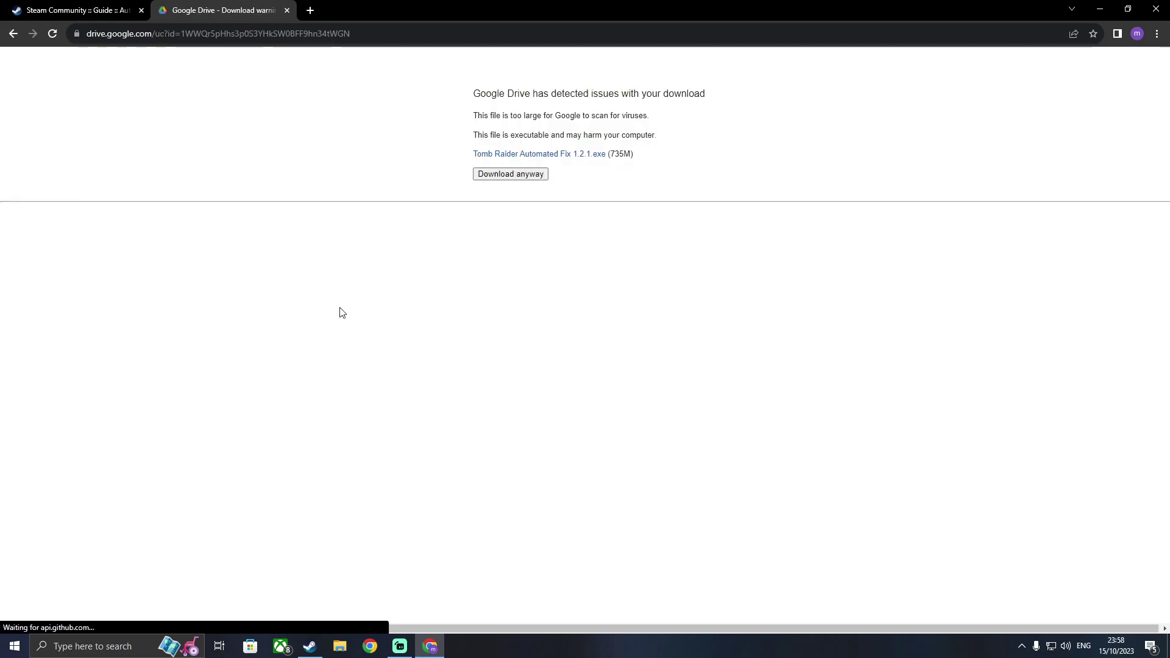
{"action": "left_click", "coordinate": [528, 175]}
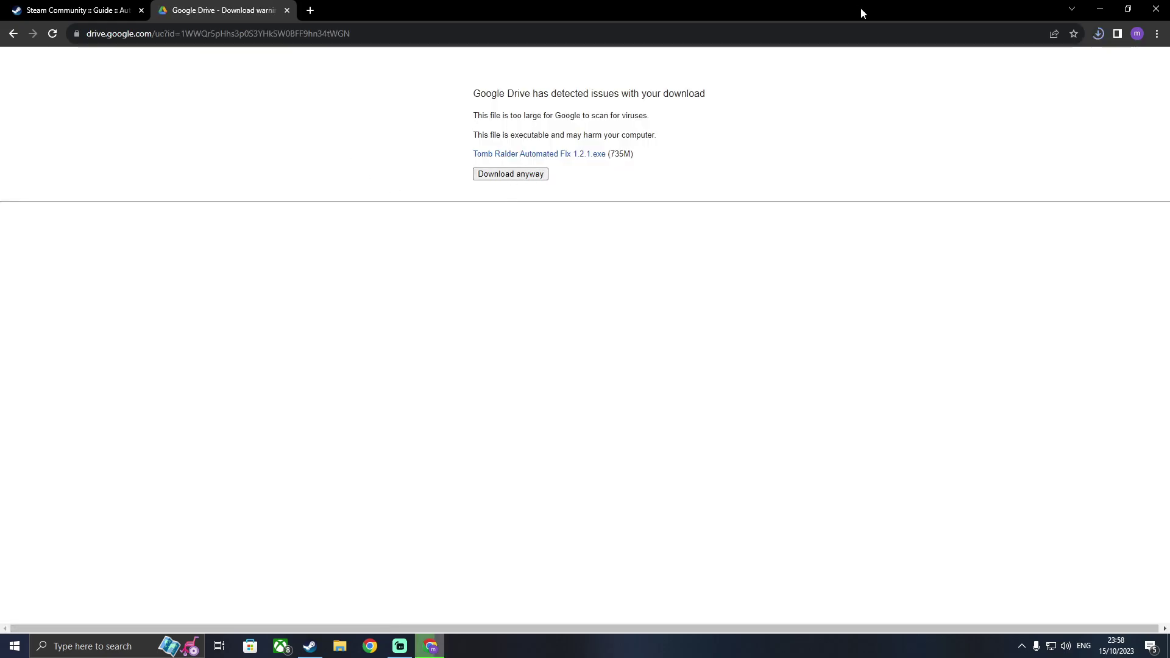
{"action": "left_click", "coordinate": [1097, 33]}
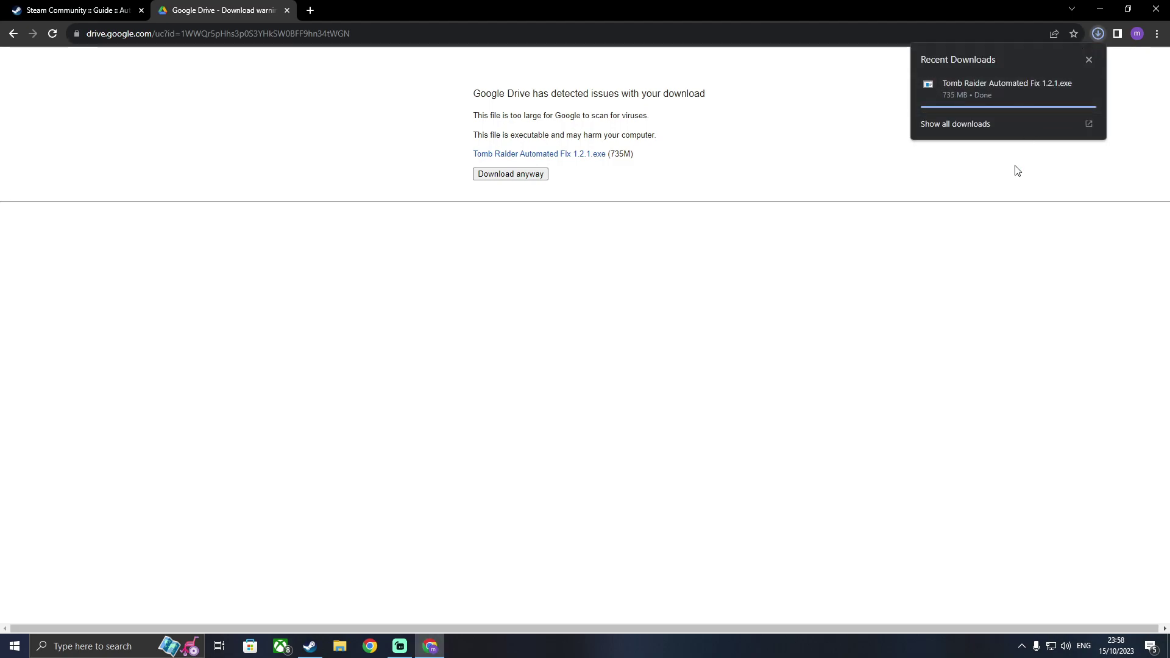
Run the downloaded installer, close Chrome and minimize Steam to the desktop
{"action": "left_click", "coordinate": [1006, 88]}
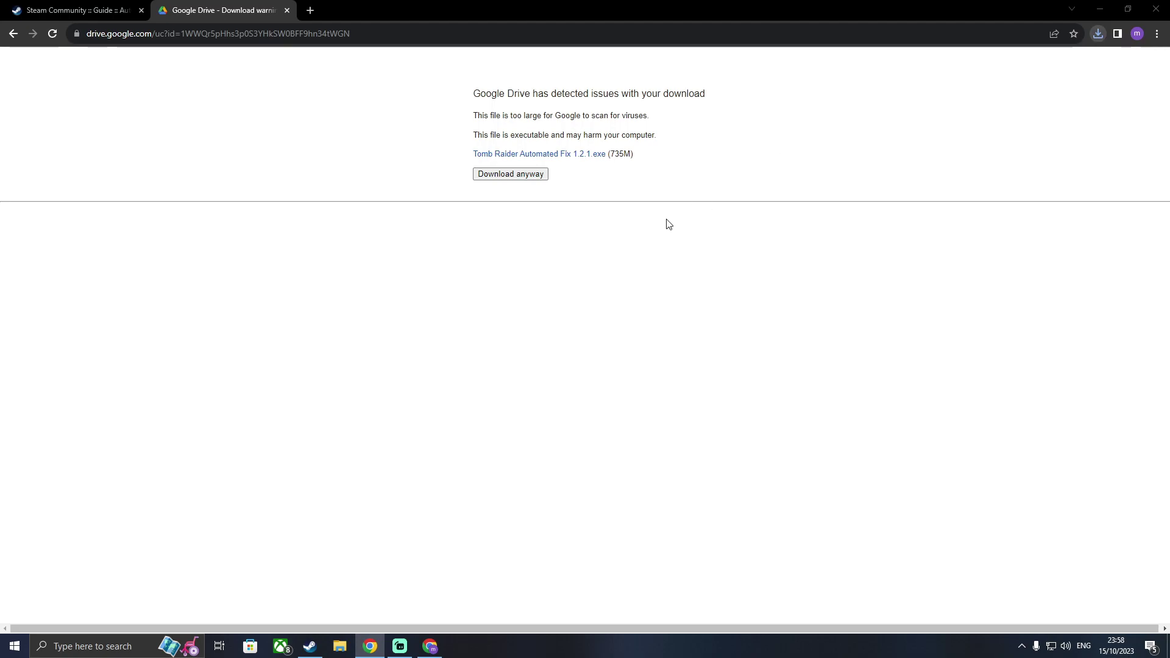
{"action": "left_click", "coordinate": [1156, 9]}
{"action": "left_click", "coordinate": [1116, 11]}
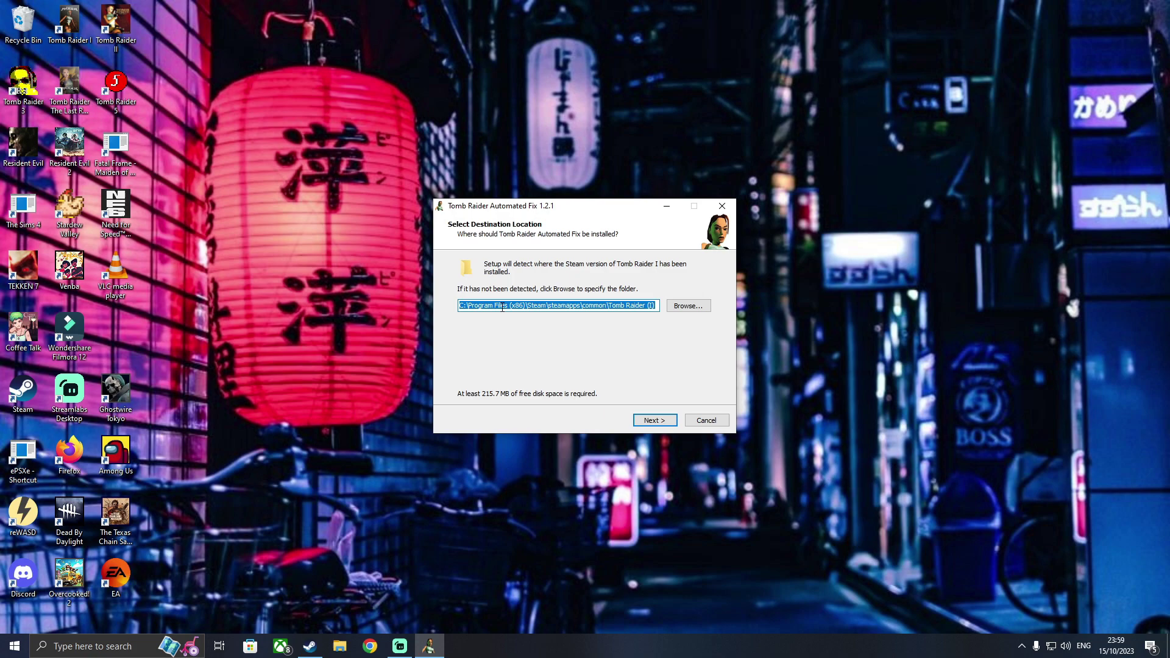
Install the patch into the detected Tomb Raider I folder with Original FMV, then finish setup
{"action": "left_click", "coordinate": [654, 424]}
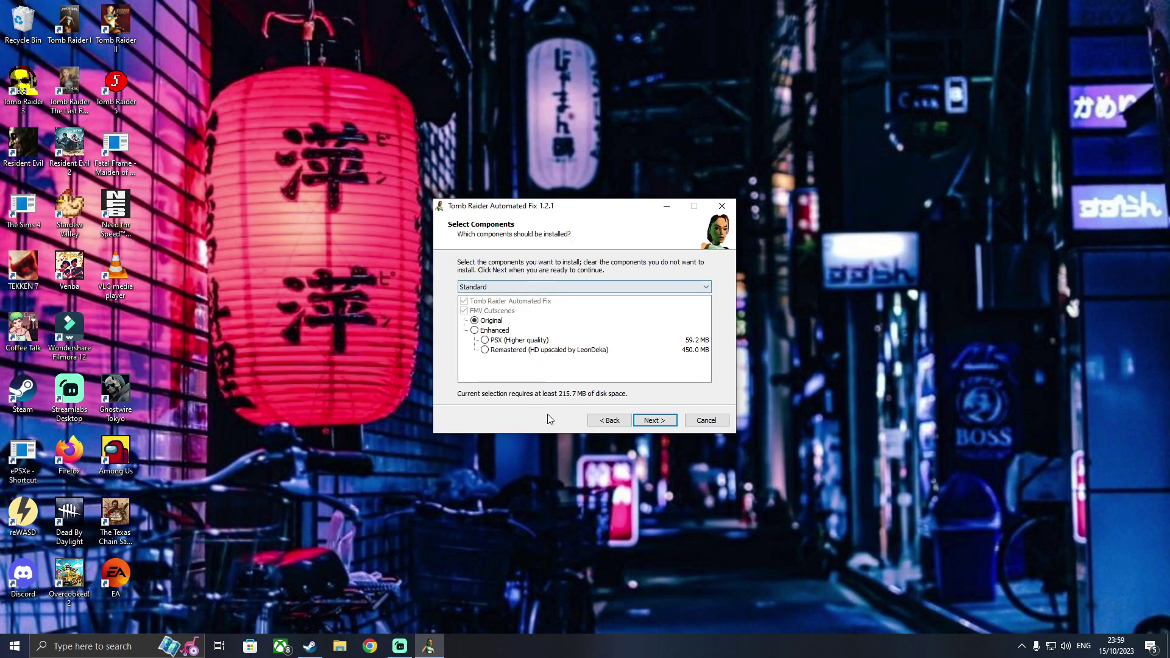
{"action": "left_click", "coordinate": [642, 421]}
{"action": "left_click", "coordinate": [638, 421]}
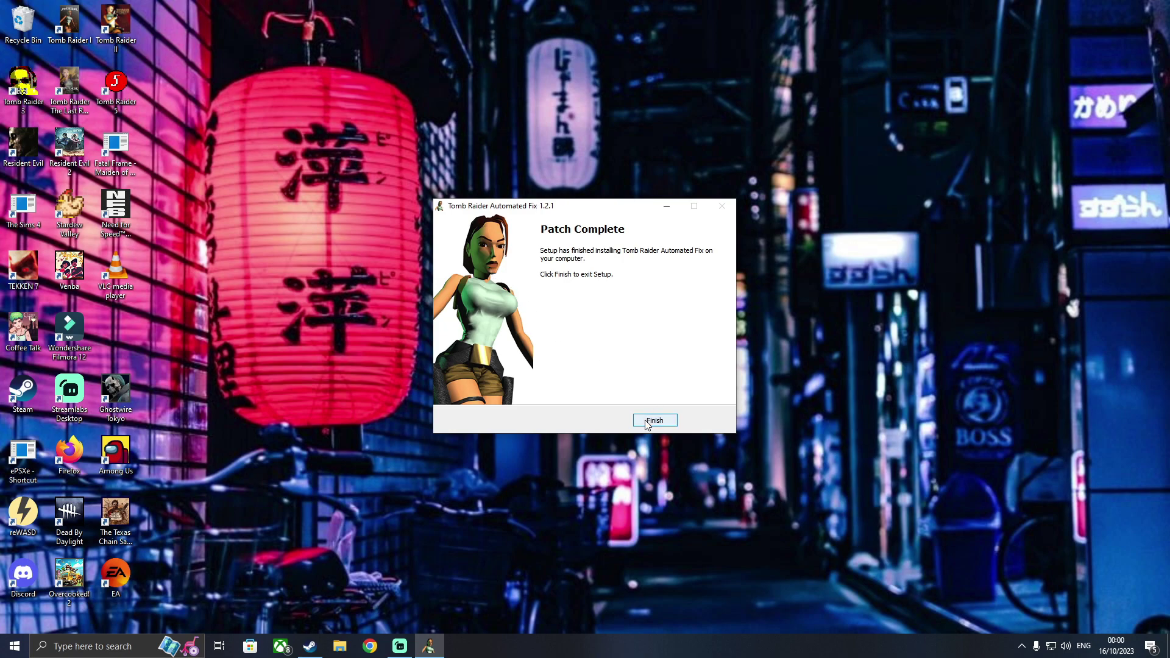
{"action": "left_click", "coordinate": [646, 423]}
Relaunch the patched Tomb Raider I from Steam and open its Sound settings
{"action": "left_click", "coordinate": [310, 646]}
{"action": "left_click", "coordinate": [233, 257]}
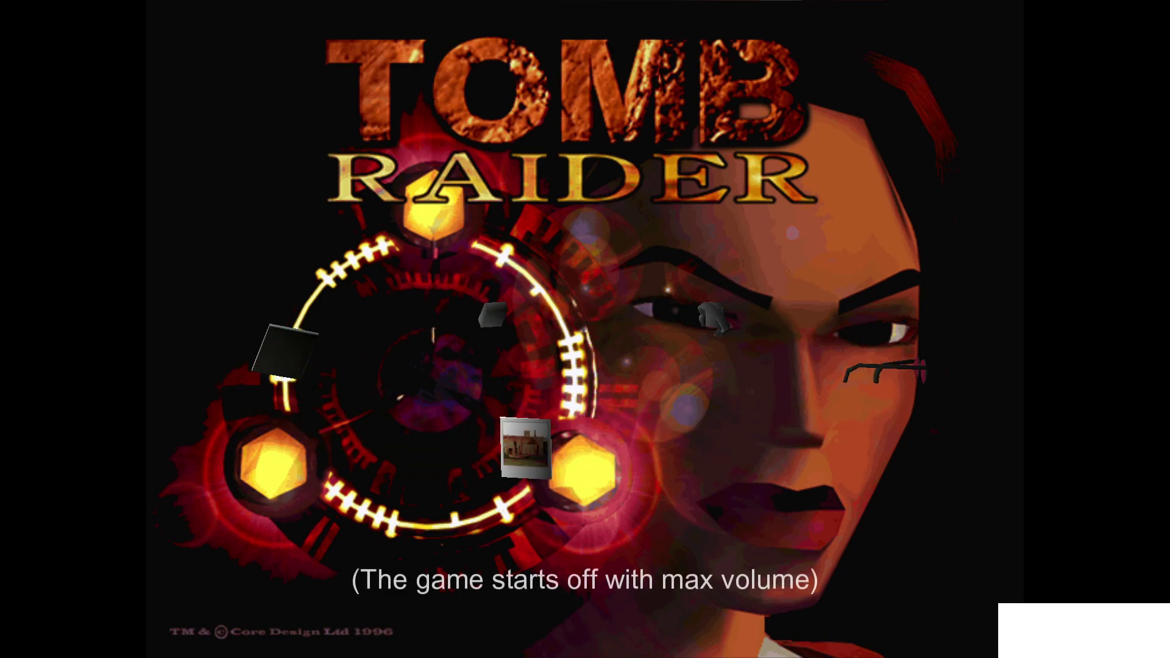
{"action": "key", "text": "Return"}
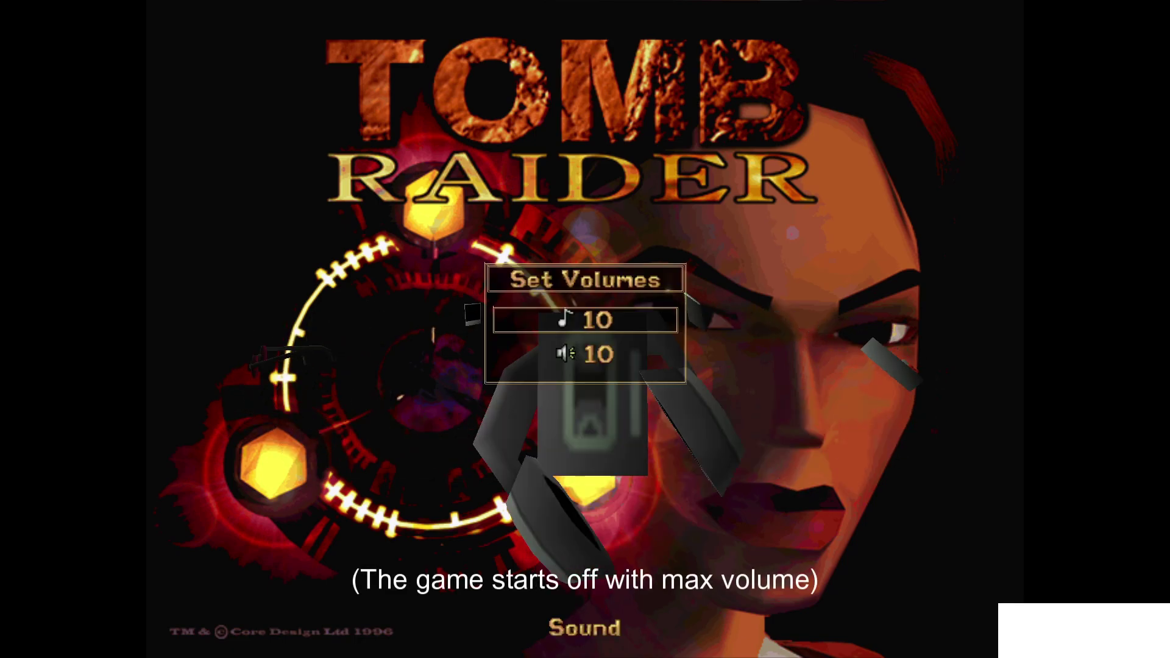
Lower the music volume from 10 to 2 and move to the sound effects row
{"action": "key", "text": "Left"}
{"action": "key", "text": "Left"}
{"action": "key", "text": "Left"}
{"action": "key", "text": "Left"}
{"action": "key", "text": "Left"}
{"action": "key", "text": "Left"}
{"action": "key", "text": "Left"}
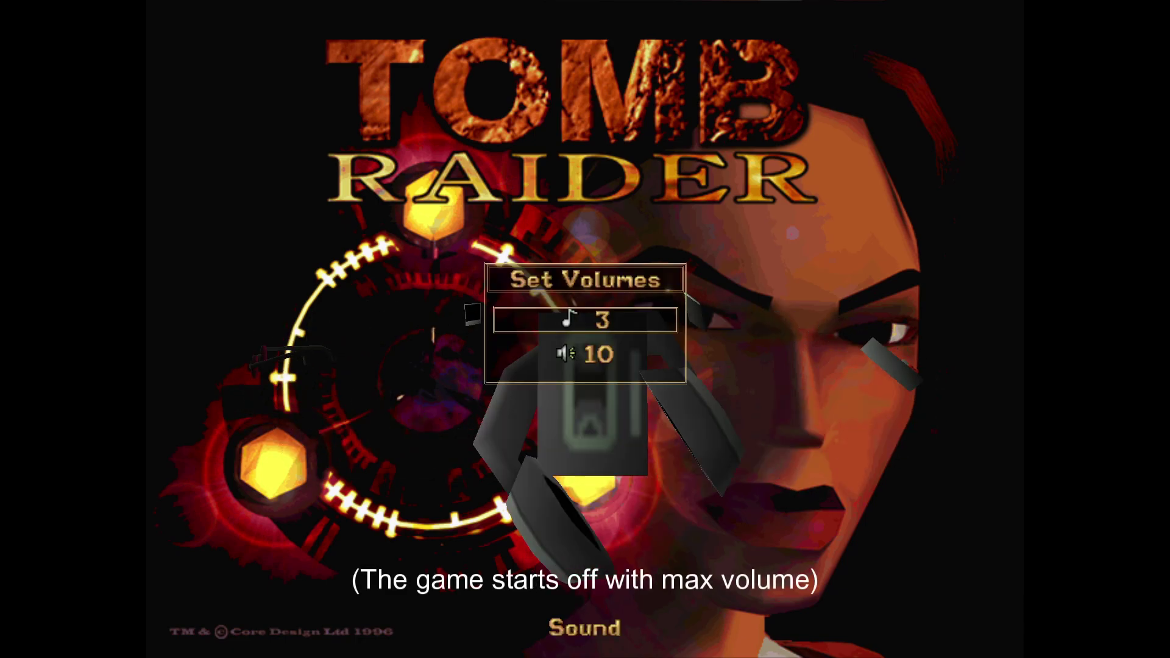
{"action": "key", "text": "Left"}
{"action": "key", "text": "Left"}
{"action": "key", "text": "Right"}
{"action": "key", "text": "Down"}
{"action": "key", "text": "Left"}
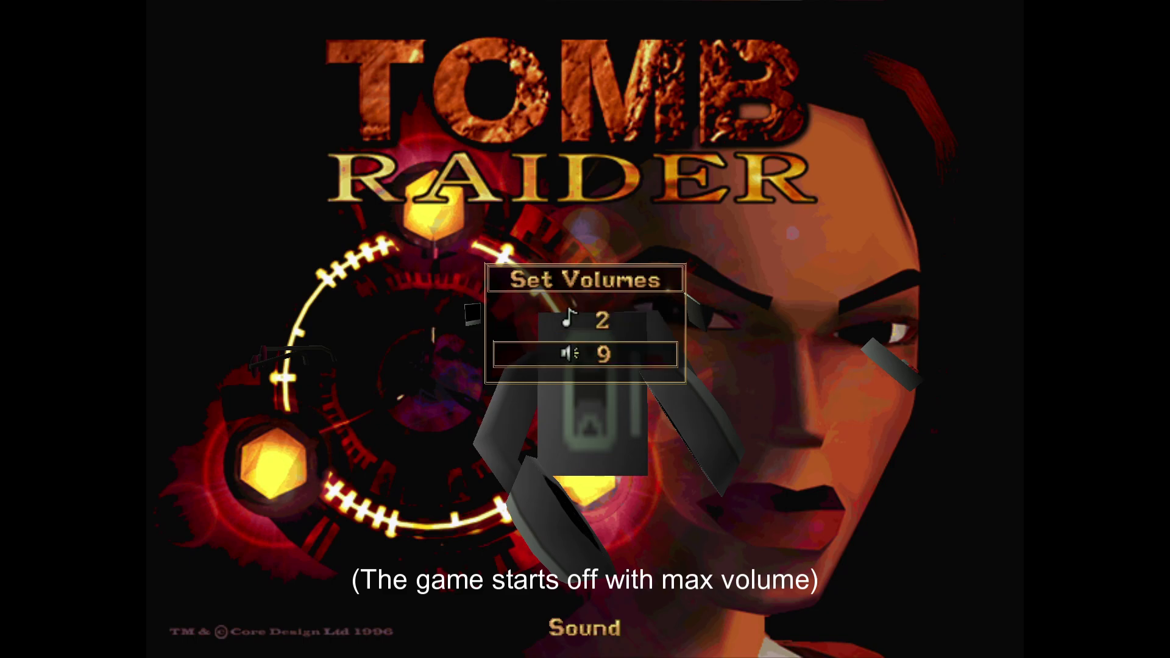
{"action": "key", "text": "Left"}
{"action": "key", "text": "Left"}
{"action": "key", "text": "Left"}
{"action": "key", "text": "Left"}
{"action": "key", "text": "Left"}
{"action": "key", "text": "Left"}
{"action": "key", "text": "Left"}
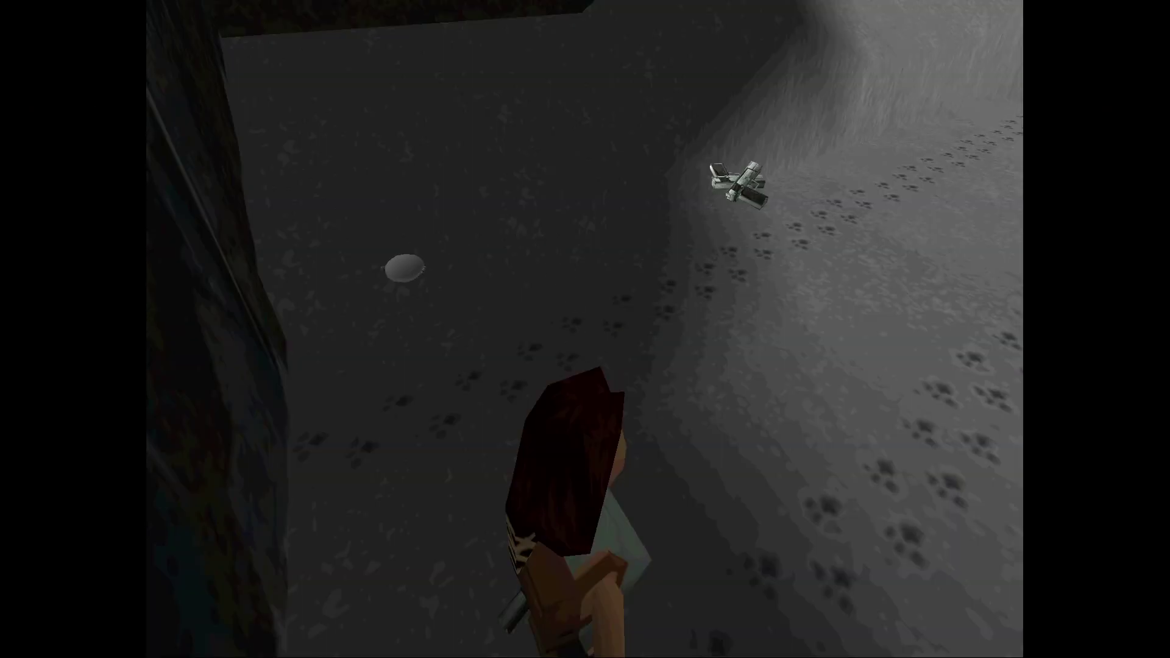
{"action": "key", "text": "Escape"}
{"action": "key", "text": "Escape"}
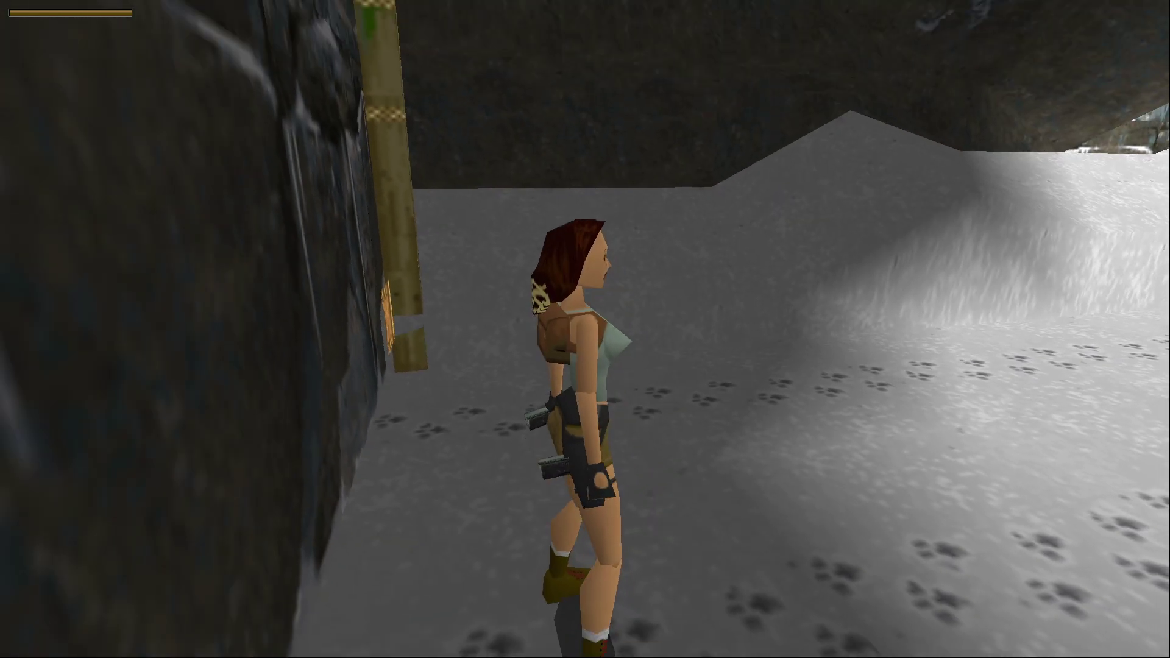
Skip the flyover, run Lara through the snowy passage toward the tunnel, then Alt+Tab to Steam
{"action": "key", "text": "Up"}
{"action": "key", "text": "Right"}
{"action": "key", "text": "alt"}
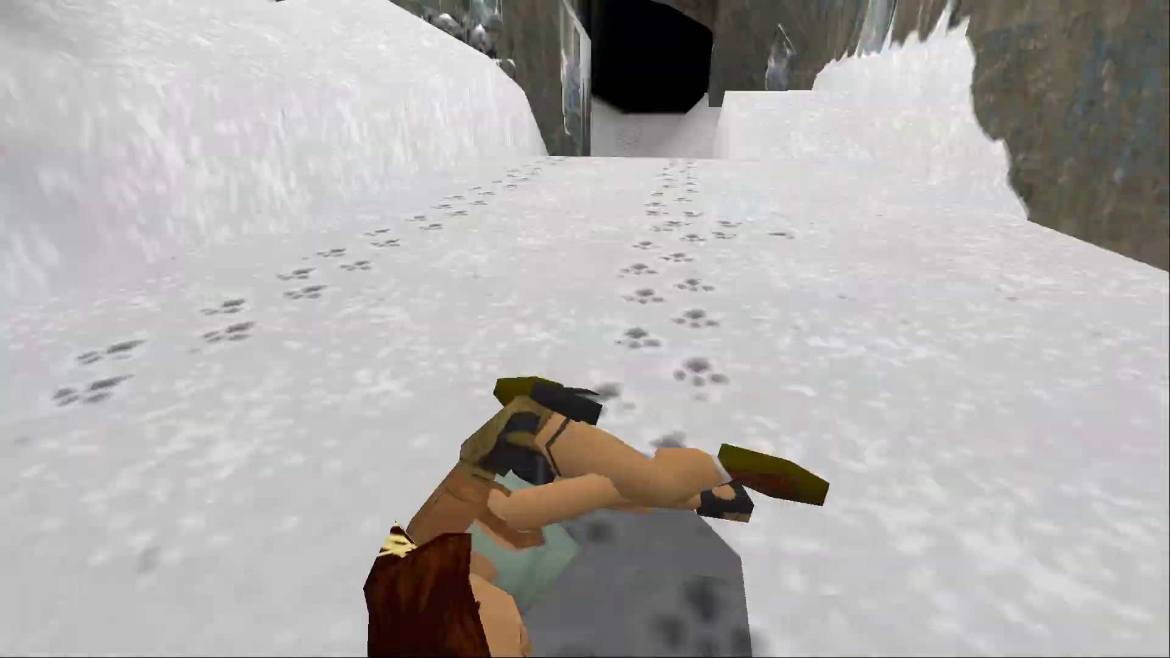
{"action": "key", "text": "Left"}
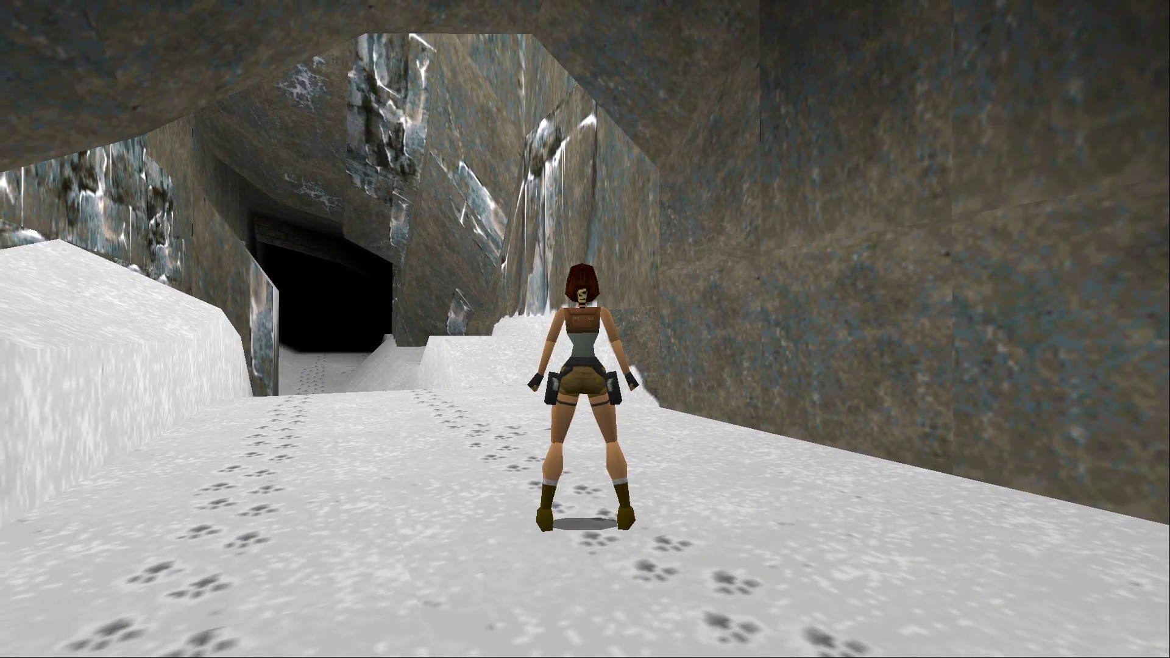
{"action": "key", "text": "alt+Tab"}
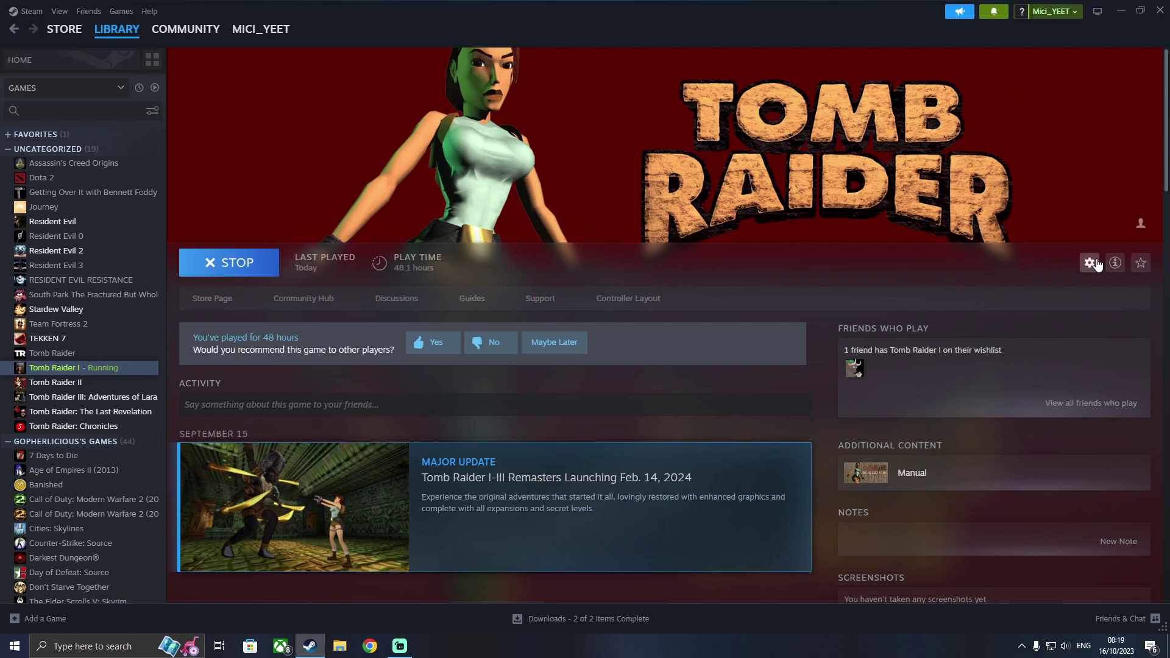
Set Tomb Raider I's Controller override to Enable Steam Input and close Properties
{"action": "left_click", "coordinate": [1088, 262]}
{"action": "left_click", "coordinate": [1051, 341]}
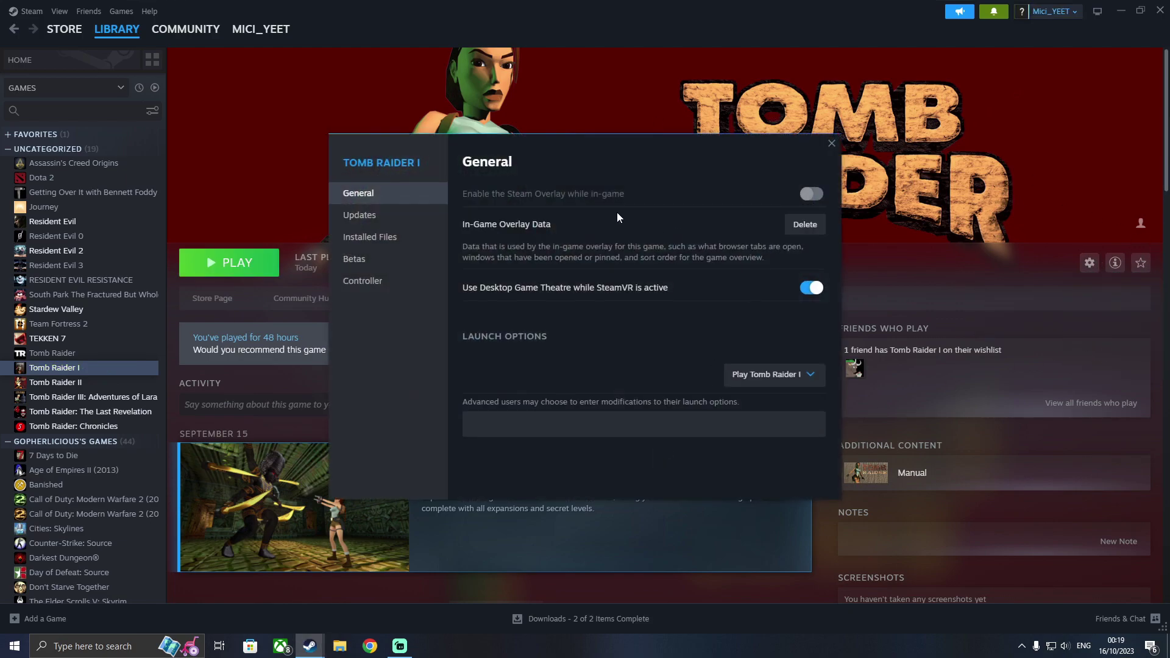
{"action": "left_click", "coordinate": [374, 281]}
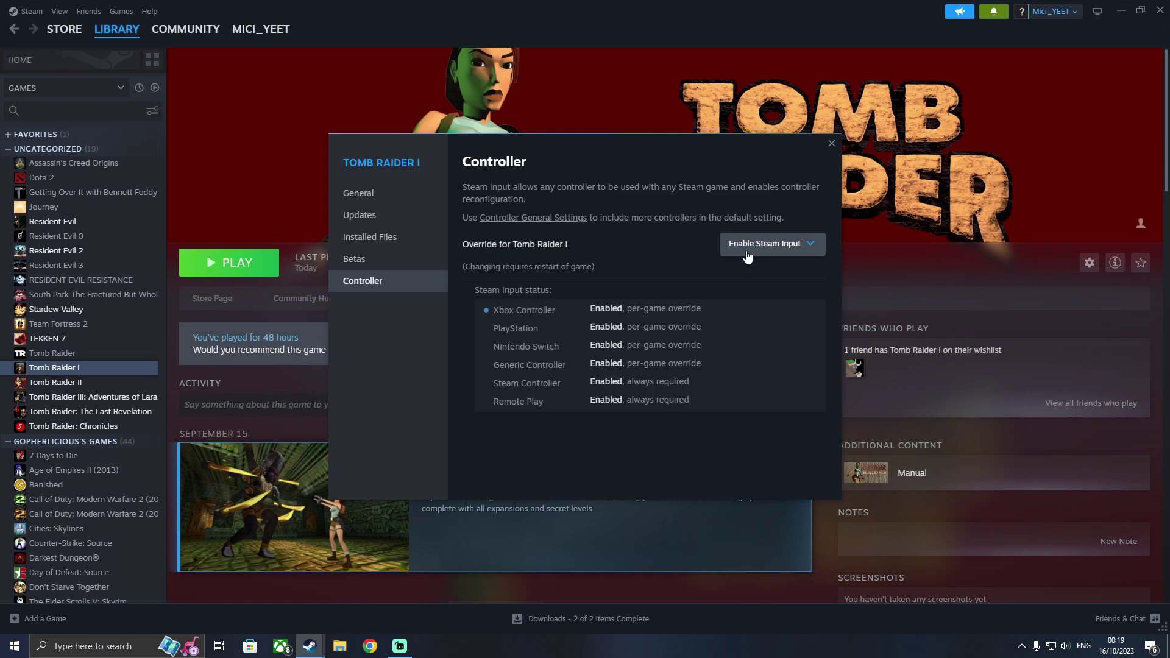
{"action": "left_click", "coordinate": [743, 247]}
{"action": "left_click", "coordinate": [748, 323]}
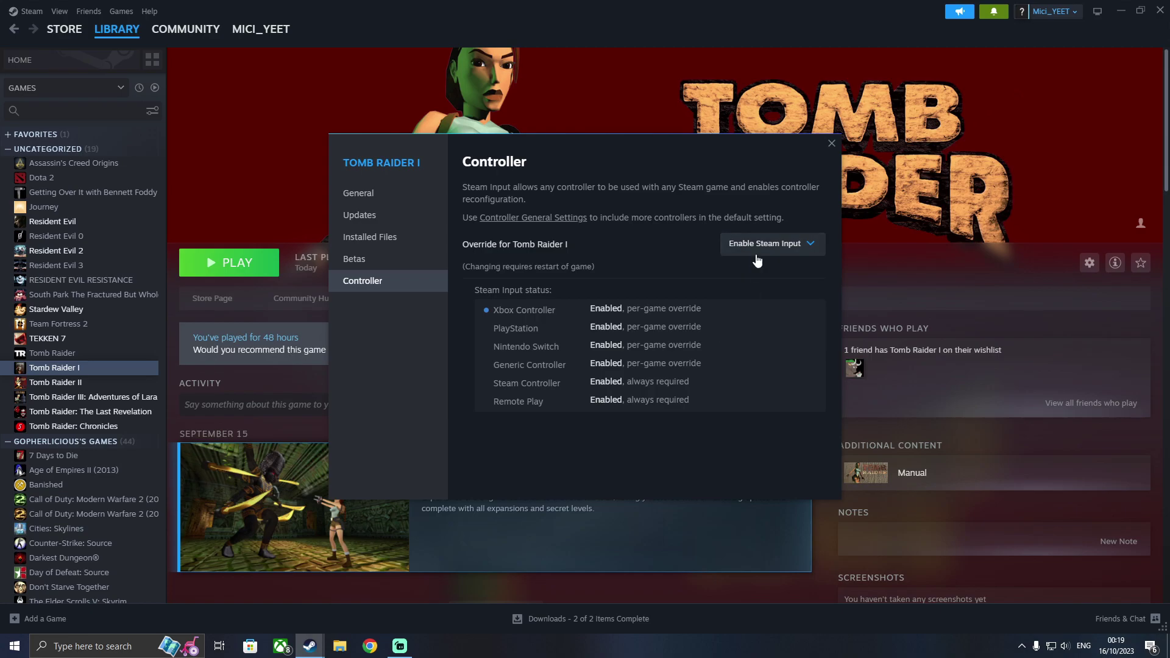
{"action": "left_click", "coordinate": [833, 144]}
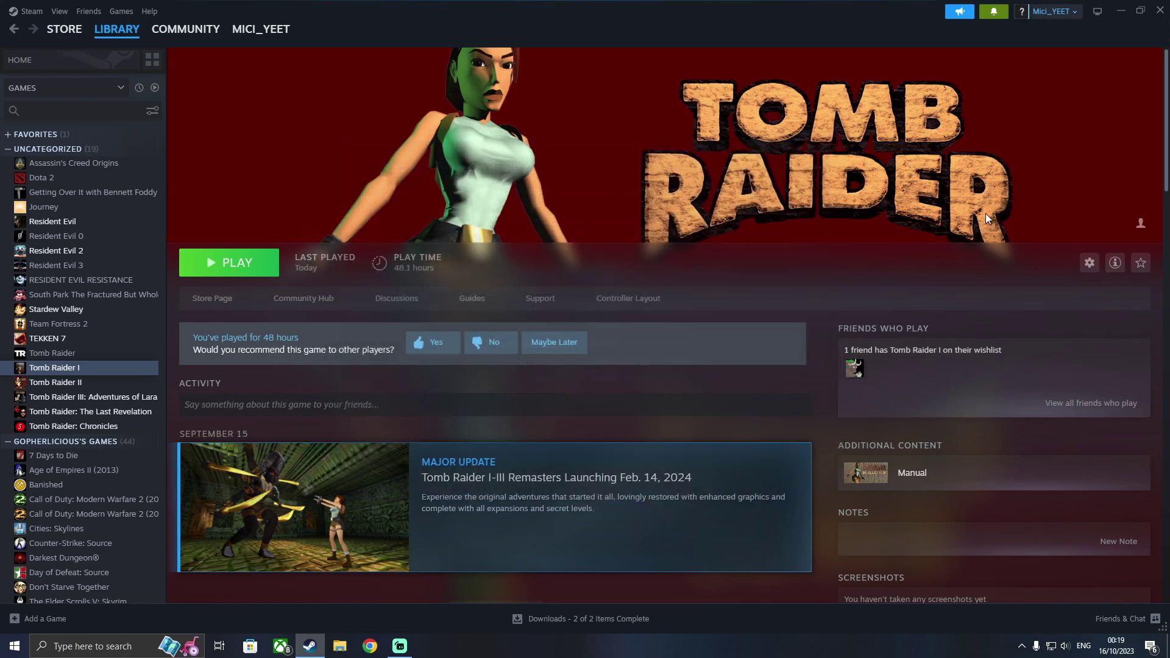
{"action": "left_click", "coordinate": [1087, 264]}
{"action": "mouse_move", "coordinate": [1109, 326]}
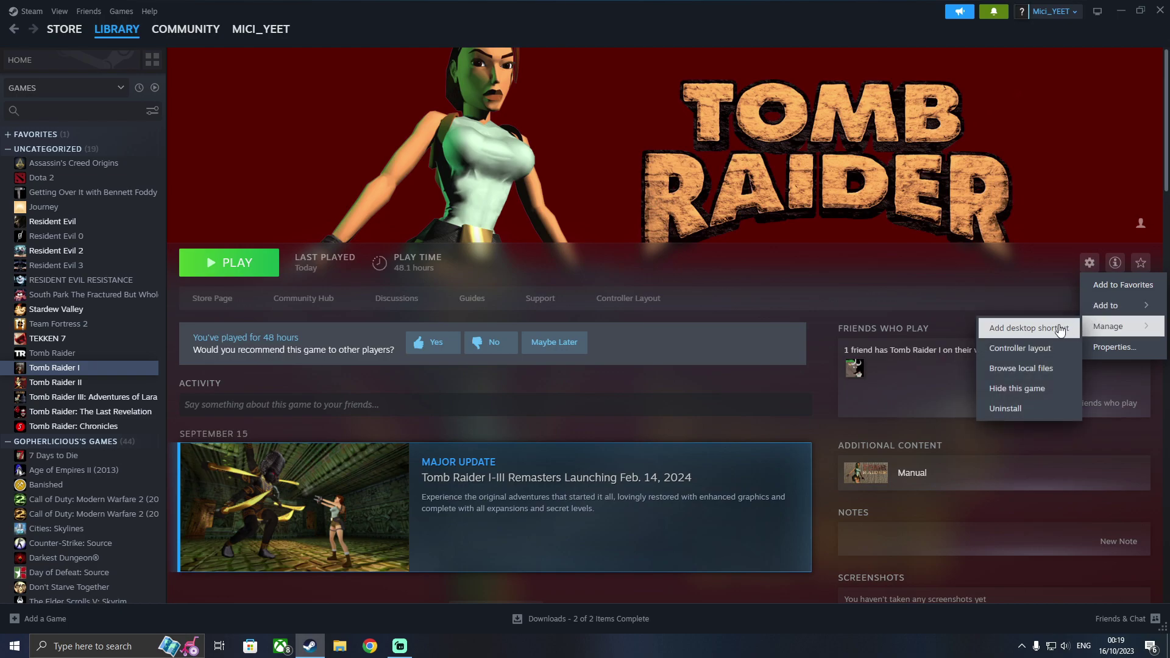
{"action": "left_click", "coordinate": [1019, 348]}
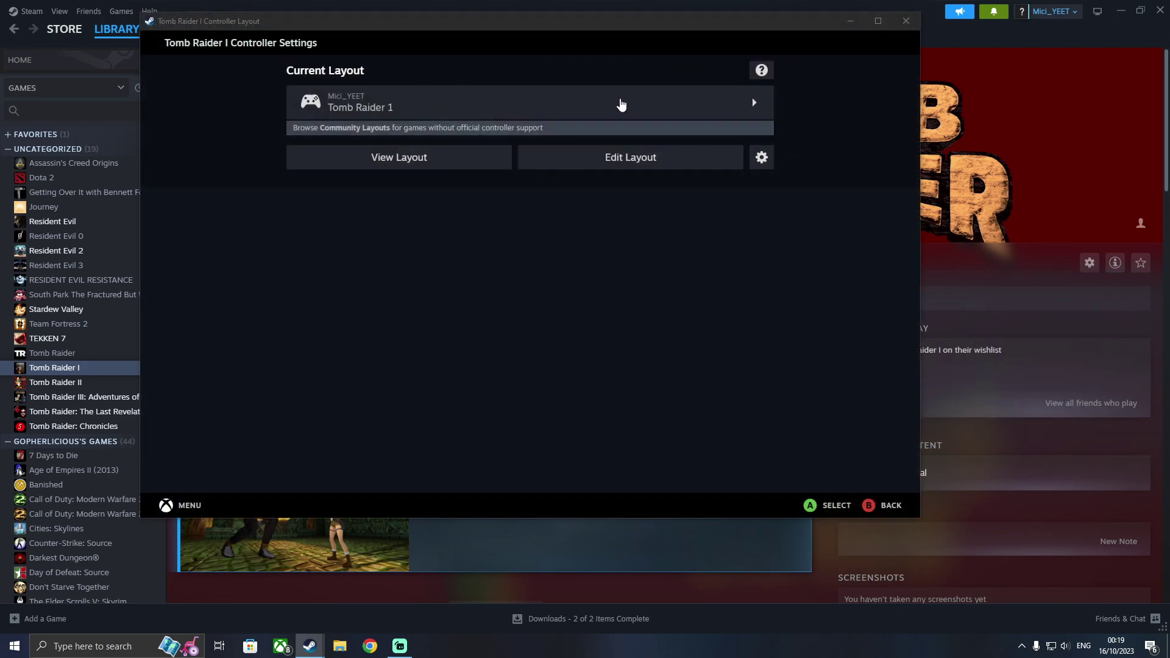
{"action": "left_click", "coordinate": [618, 103]}
{"action": "left_click", "coordinate": [573, 73]}
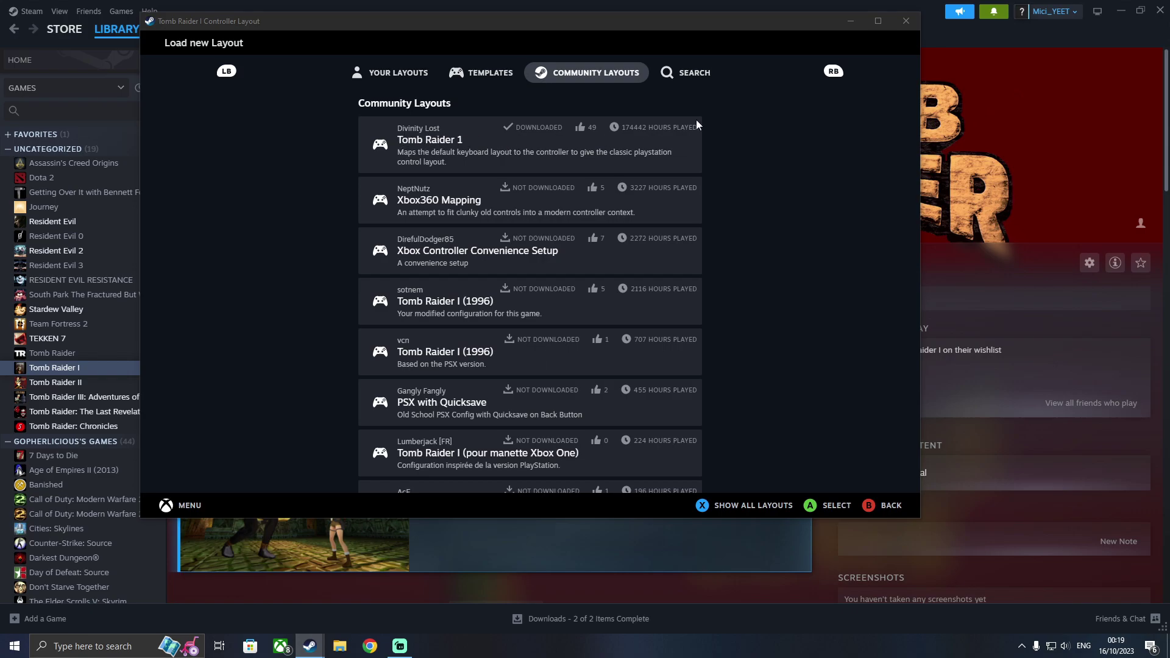
{"action": "left_click", "coordinate": [686, 74]}
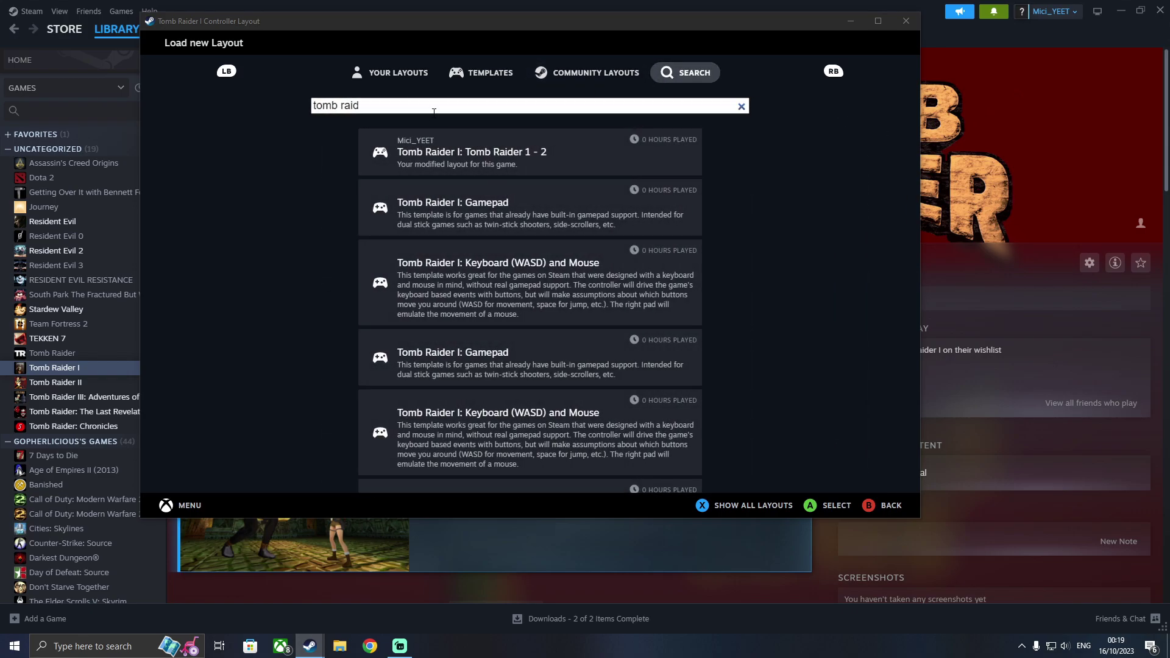
{"action": "left_click_drag", "start_coordinate": [366, 108], "coordinate": [290, 108]}
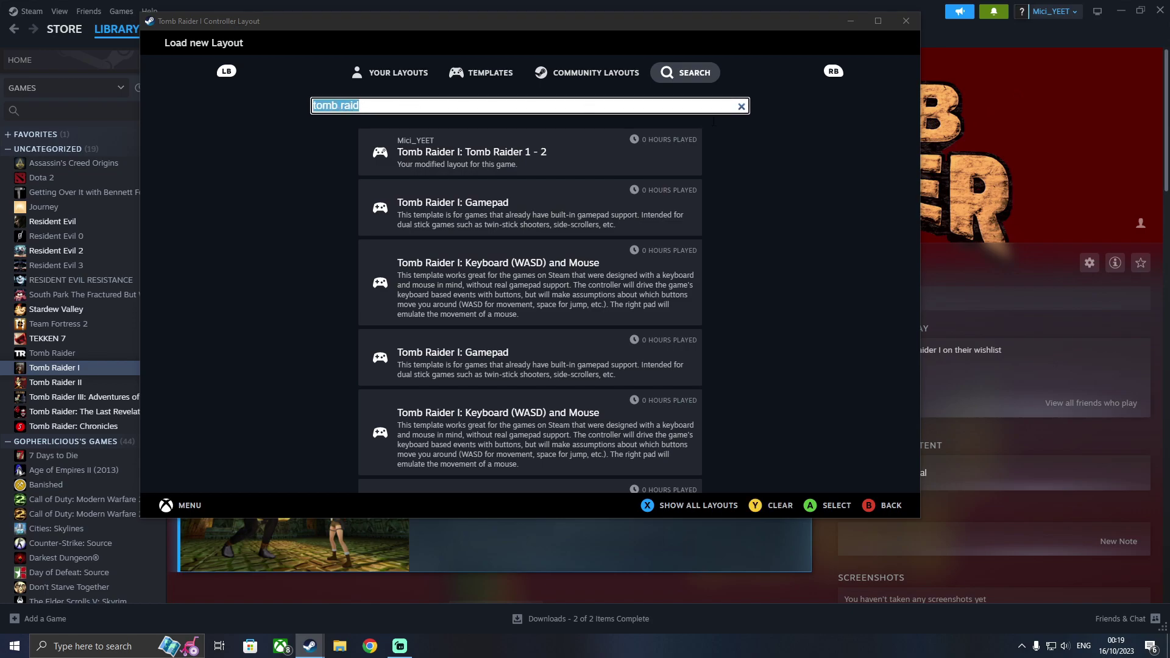
{"action": "left_click", "coordinate": [900, 24]}
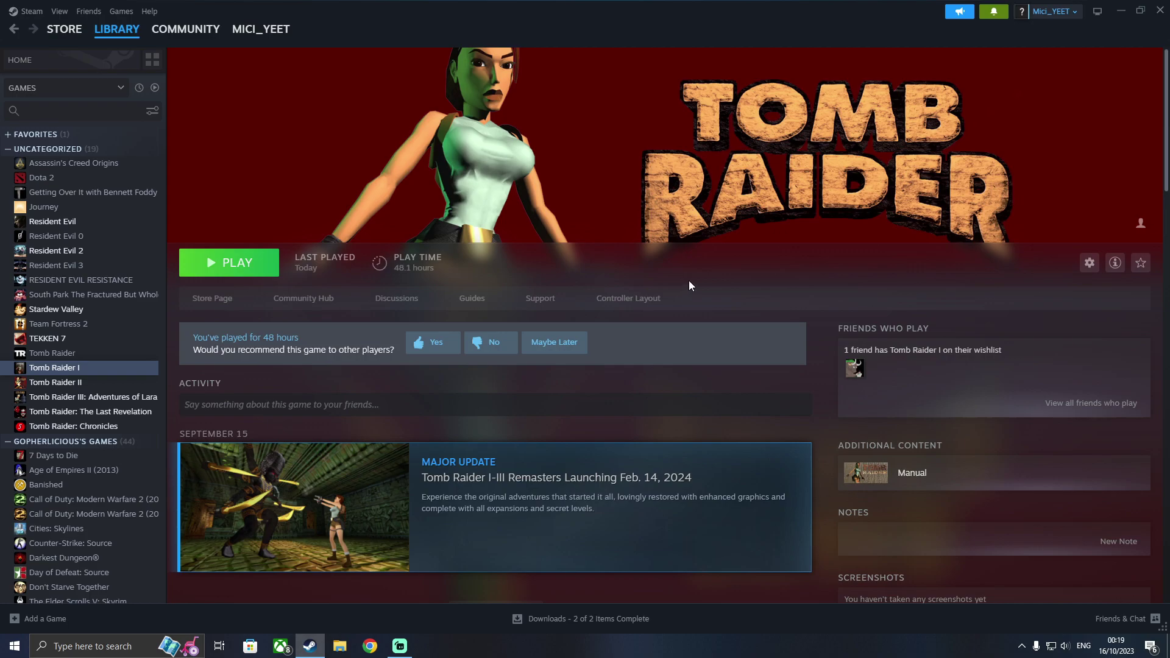